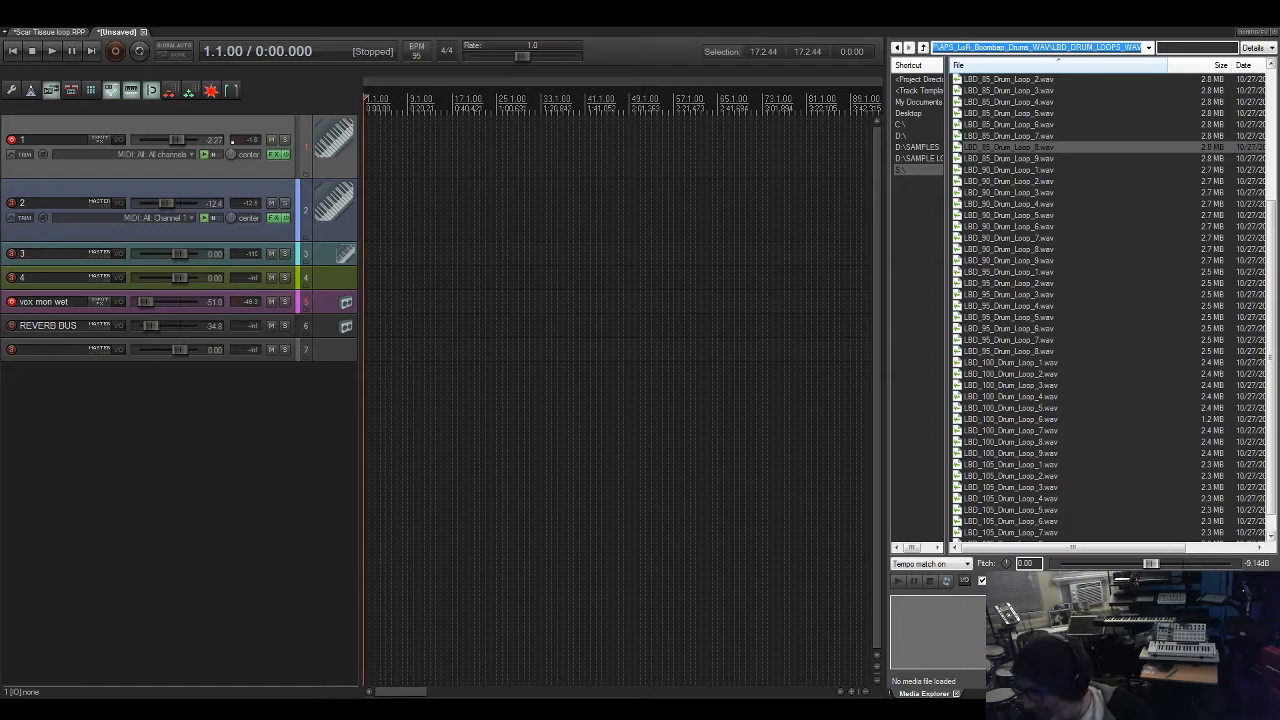
# Place LBD_75_Drum_Loop_1.wav, LBD_80_Drum_Loop_1.wav and LBD_85_Drum_Loop_1.wav on track 1 at bars 1, 9 and 17
pyautogui.scroll(6, 1273, 158)
pyautogui.moveTo(1273, 158); pyautogui.dragTo(1263, 310)
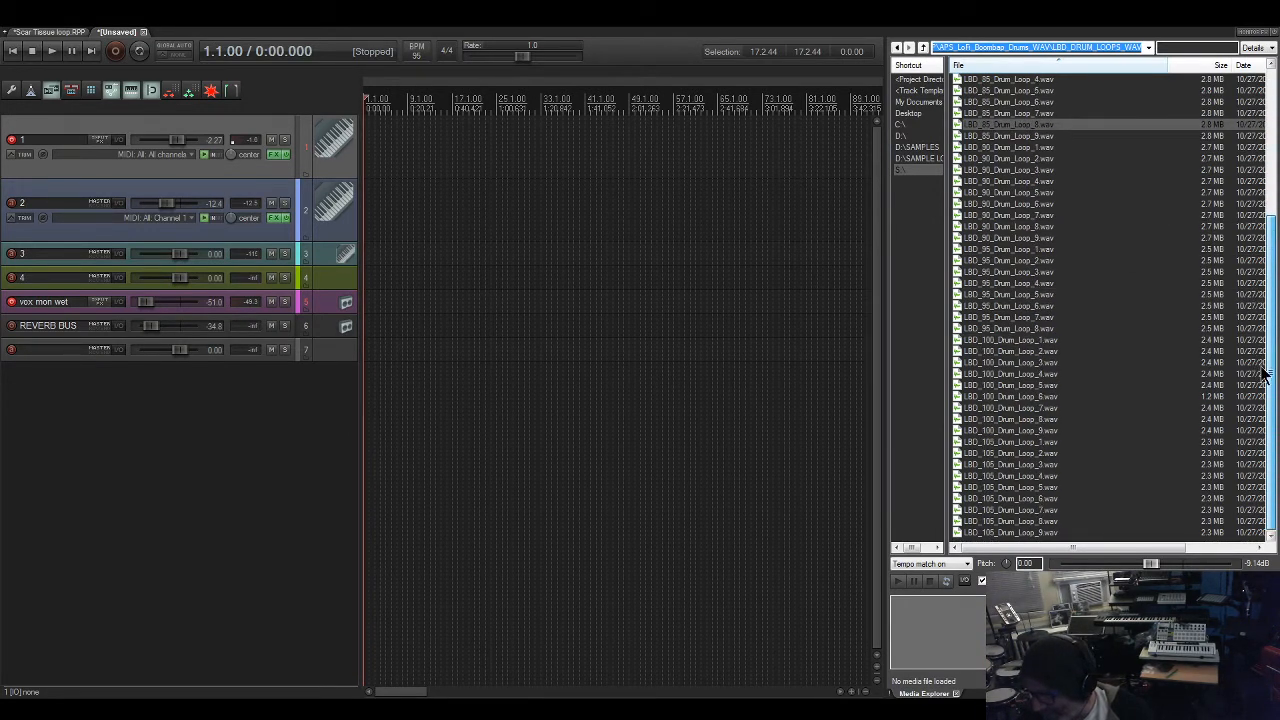
pyautogui.moveTo(1268, 310); pyautogui.dragTo(1273, 164)
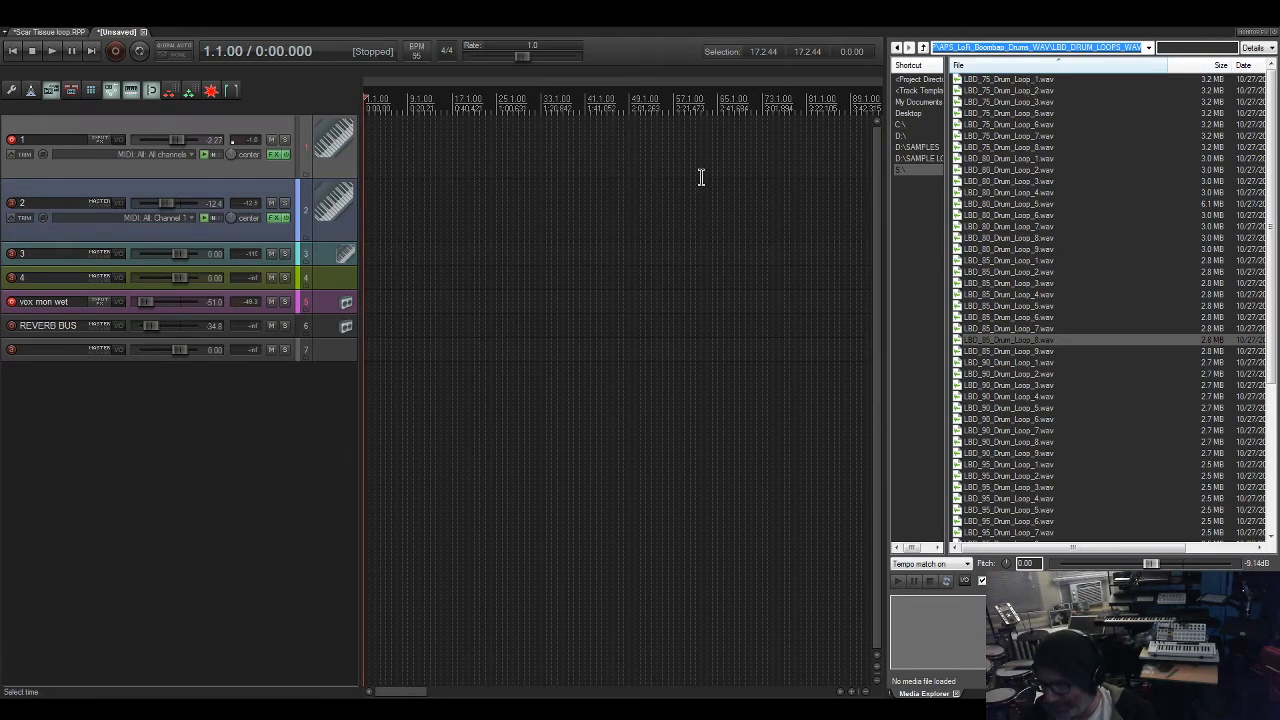
pyautogui.scroll(2, 700, 177)
pyautogui.moveTo(1005, 80); pyautogui.dragTo(347, 127)
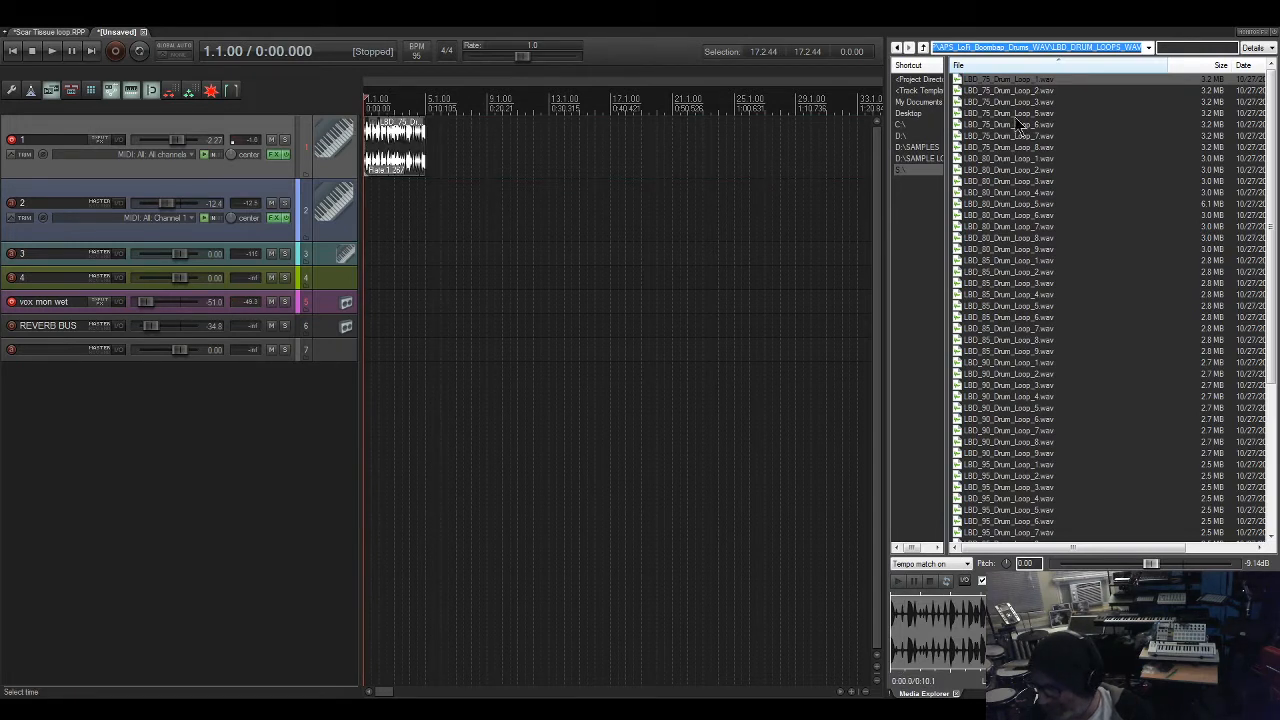
pyautogui.moveTo(1008, 158); pyautogui.dragTo(486, 126)
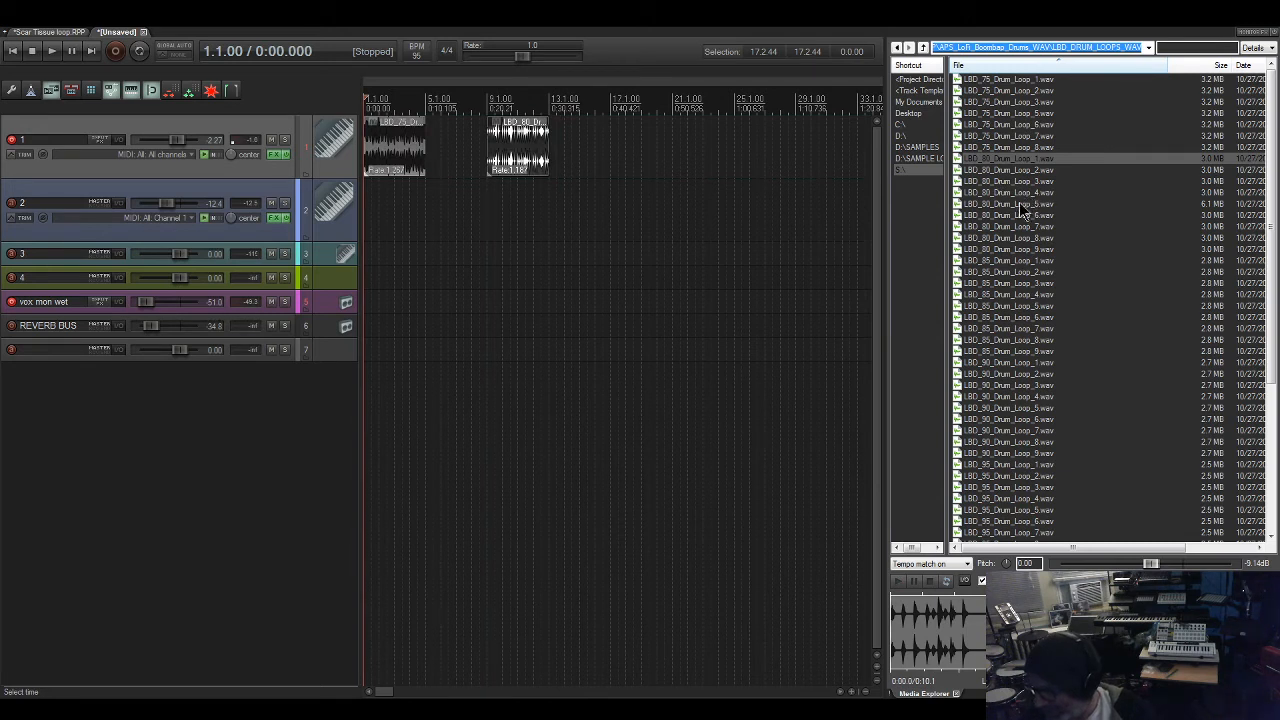
pyautogui.moveTo(1024, 264); pyautogui.dragTo(613, 143)
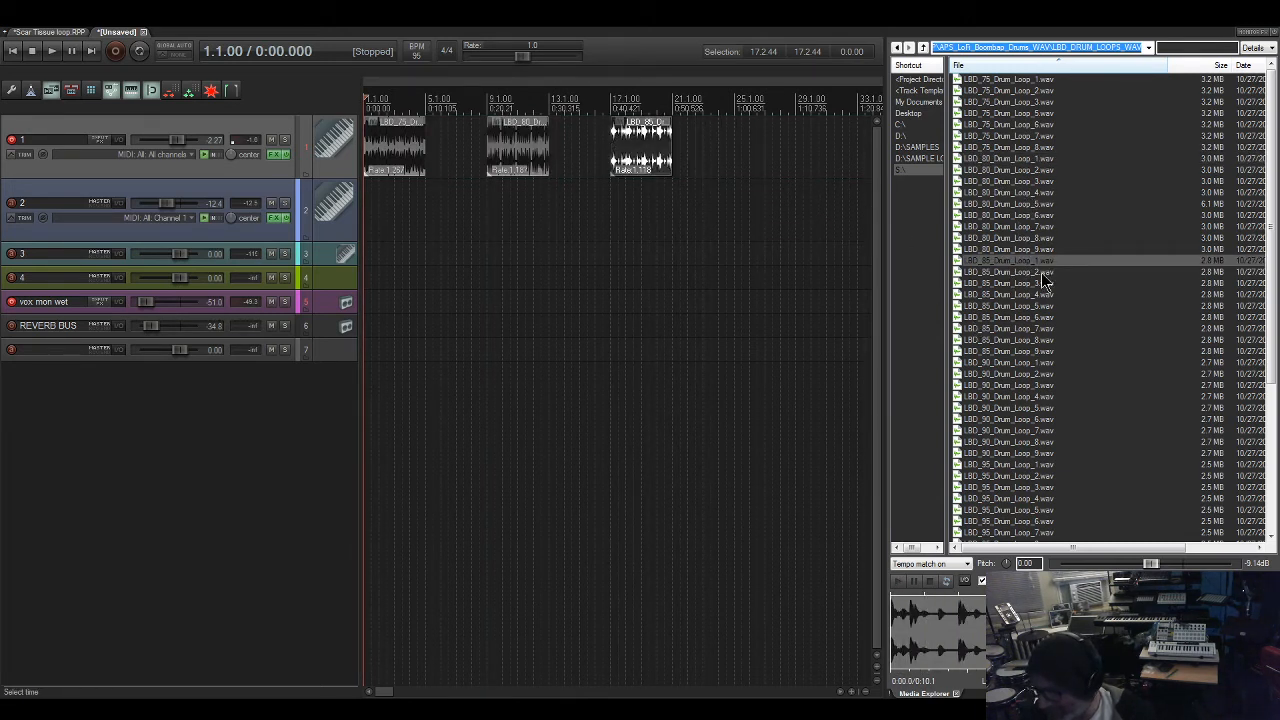
# Place the first 90, 95, 100 and 105 BPM LBD drum loops on track 1 at bars 25, 33, 41 and 49
pyautogui.scroll(-1, 1049, 310)
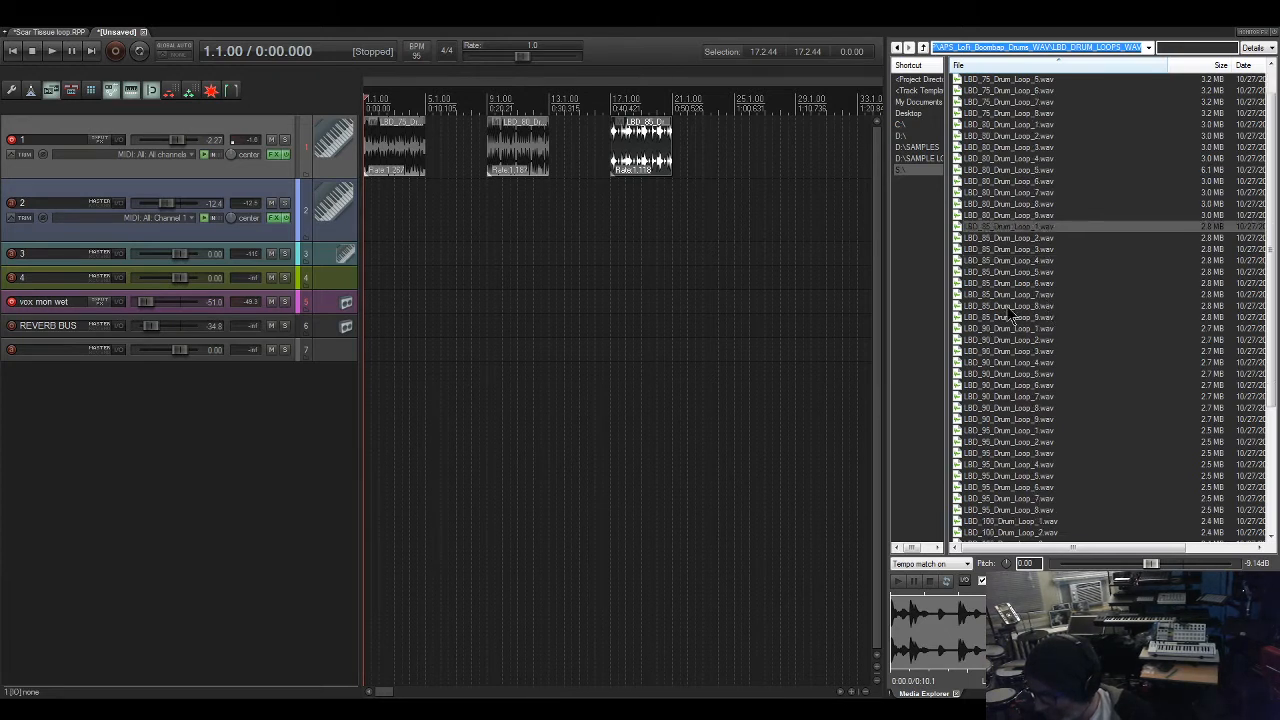
pyautogui.moveTo(1003, 328); pyautogui.dragTo(732, 142)
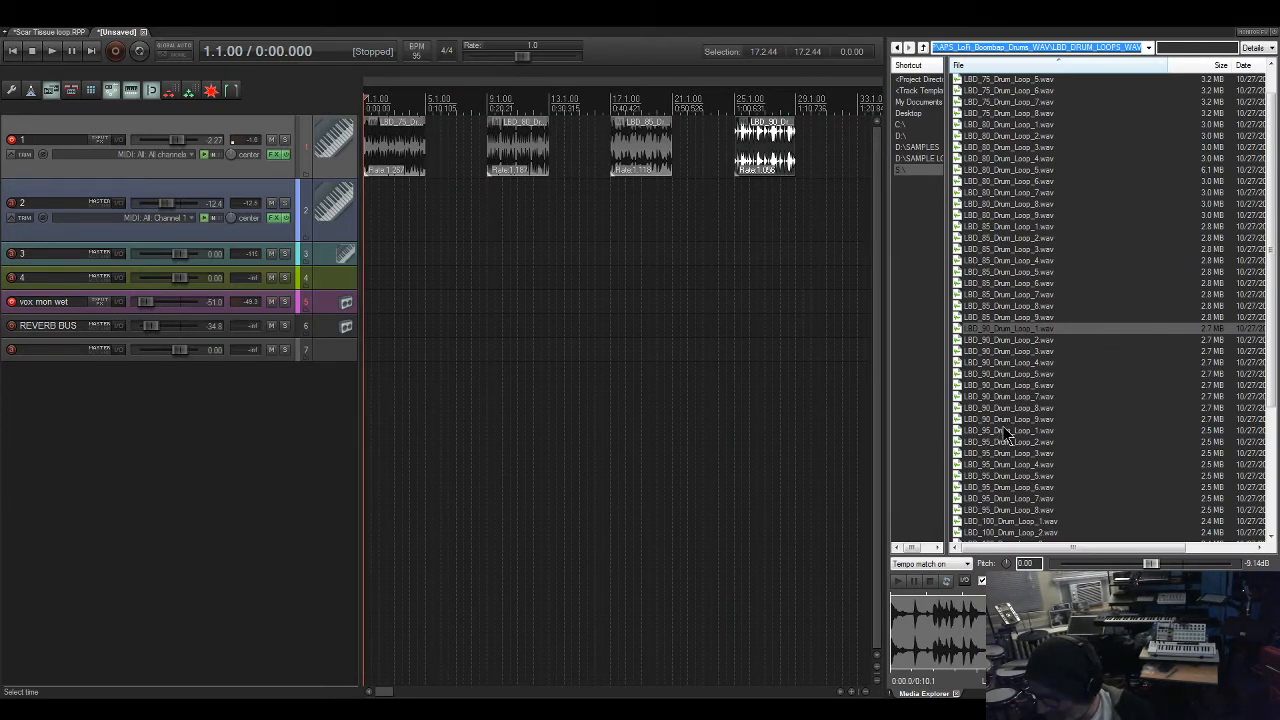
pyautogui.moveTo(1008, 431); pyautogui.dragTo(860, 141)
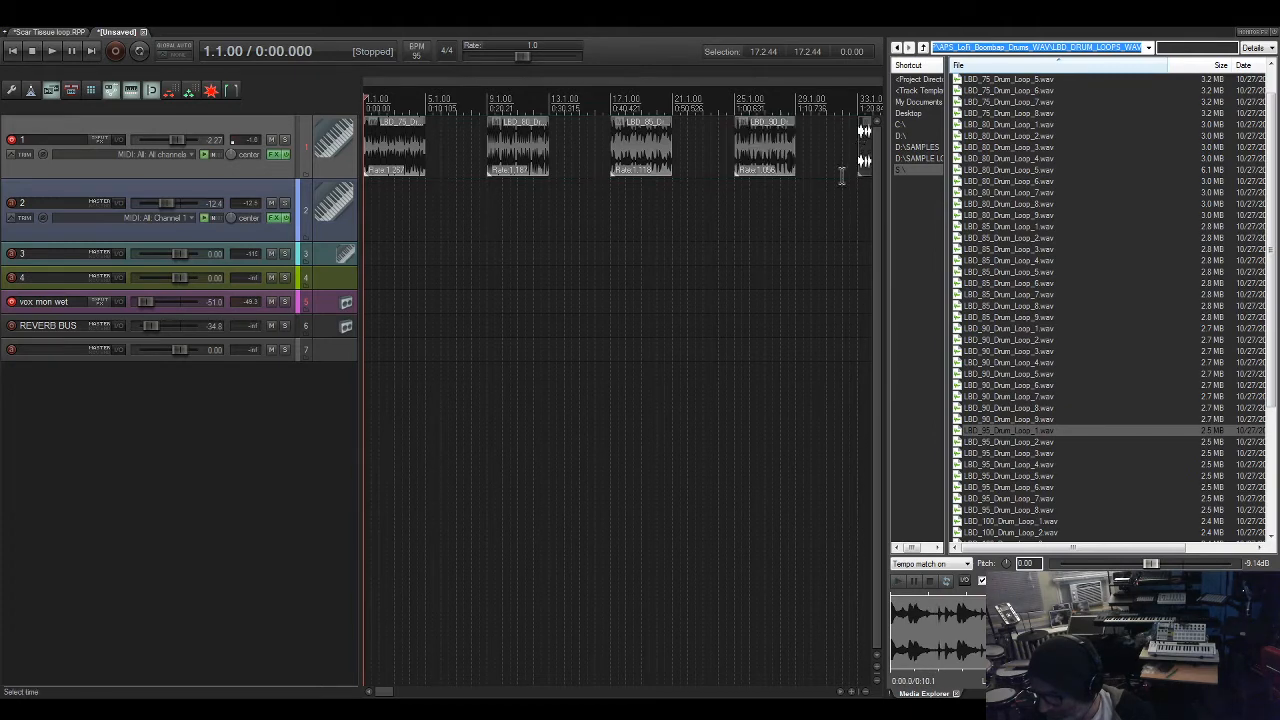
pyautogui.scroll(-2, 800, 400)
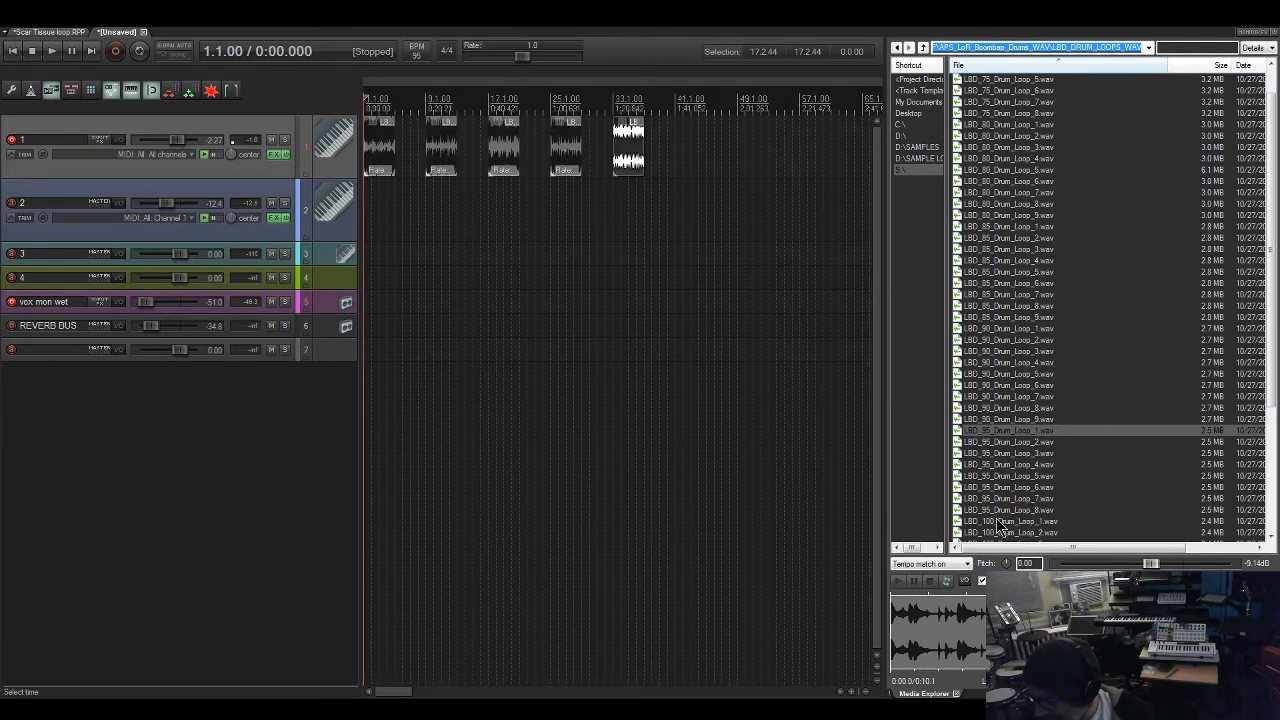
pyautogui.moveTo(1000, 521); pyautogui.dragTo(681, 139)
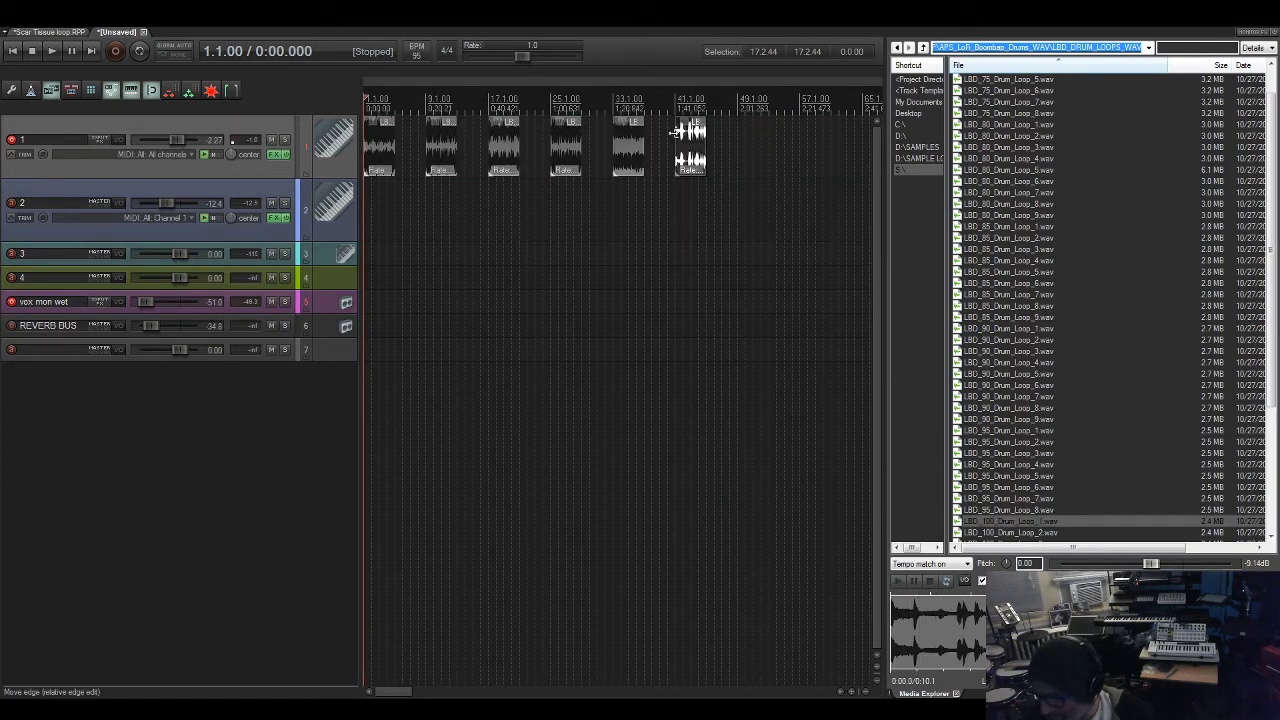
pyautogui.scroll(-5, 1086, 529)
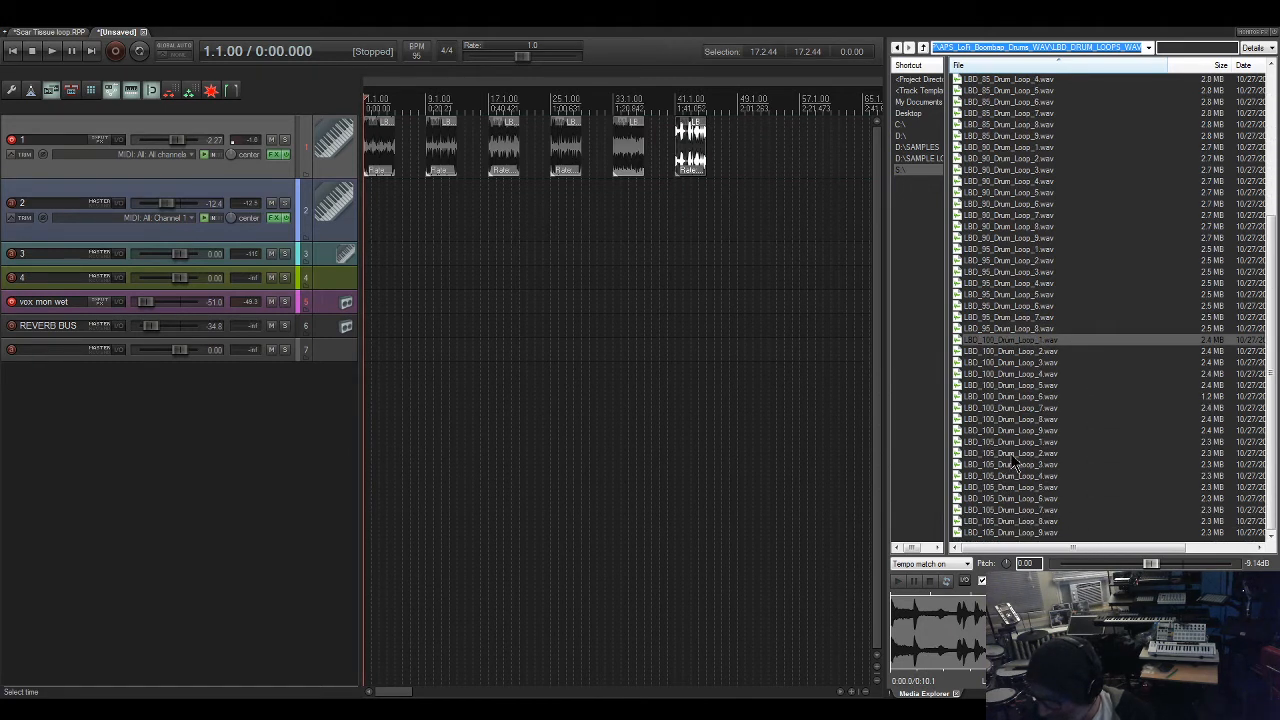
pyautogui.moveTo(1010, 441); pyautogui.dragTo(745, 127)
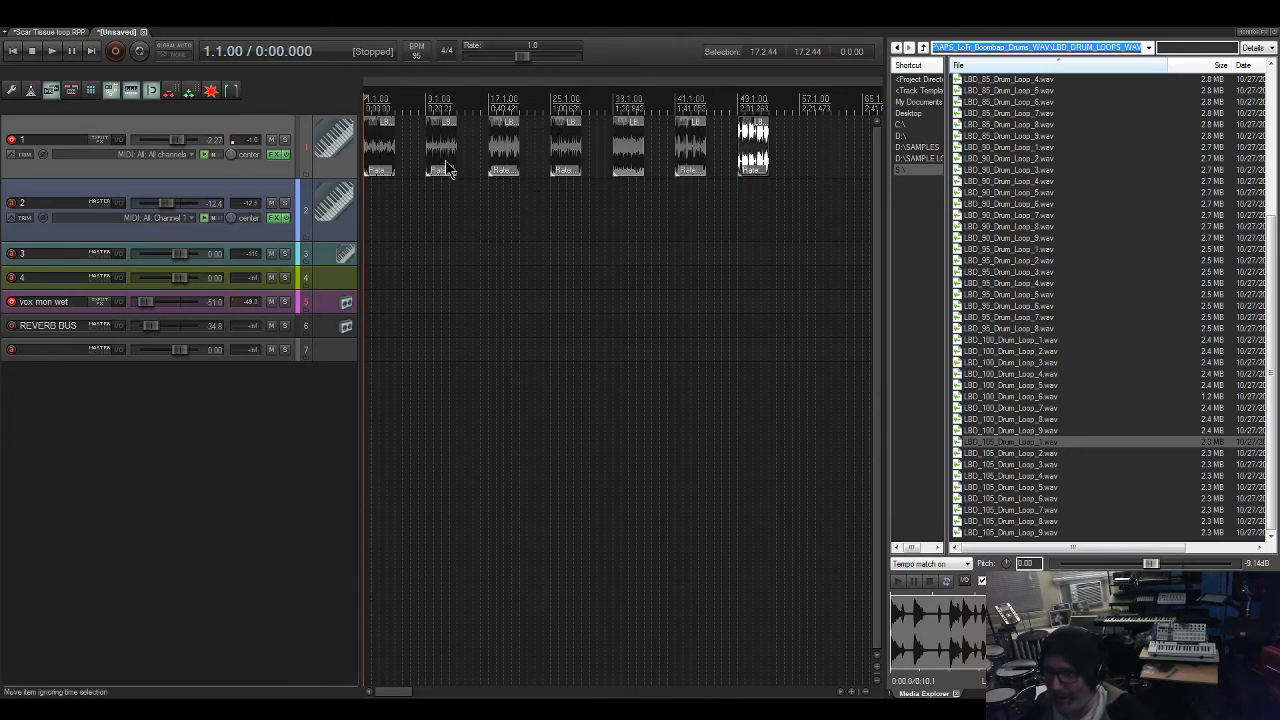
# Preview the selected loop file briefly, and play the starts of the track 1 loops at bars 9 and 17
pyautogui.press('space')
pyautogui.press('space')
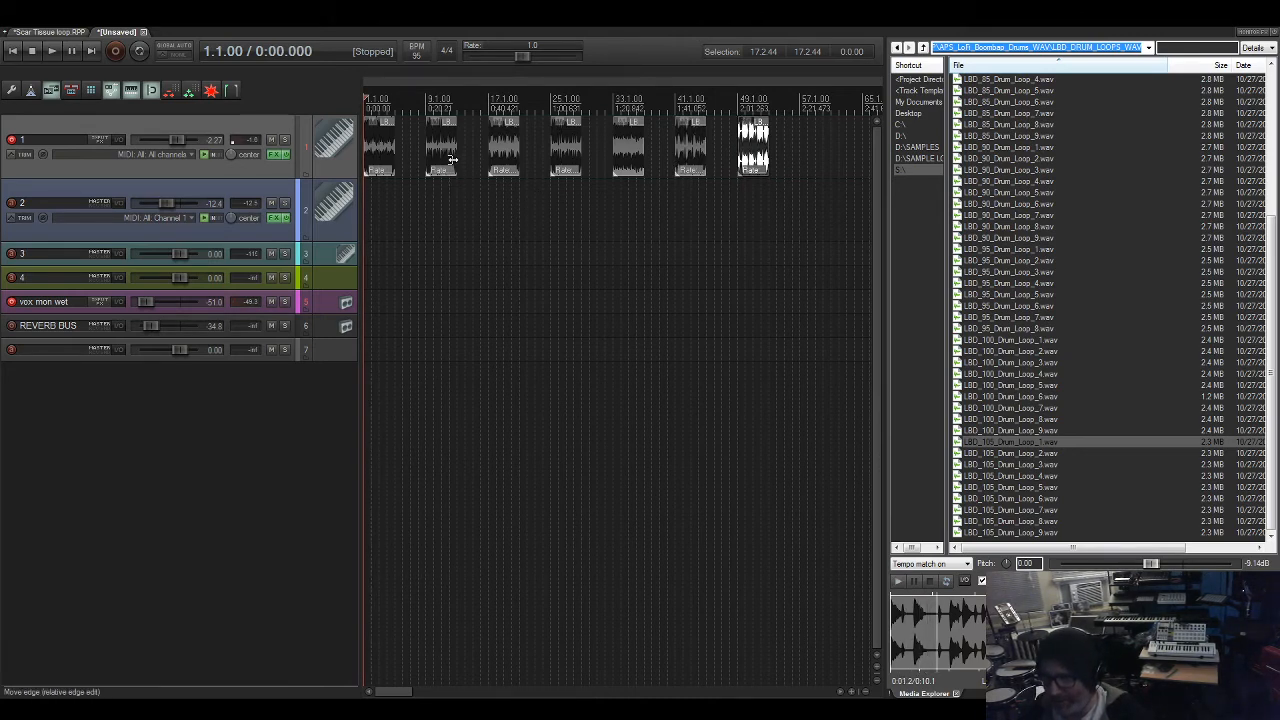
pyautogui.click(424, 185)
pyautogui.press('space')
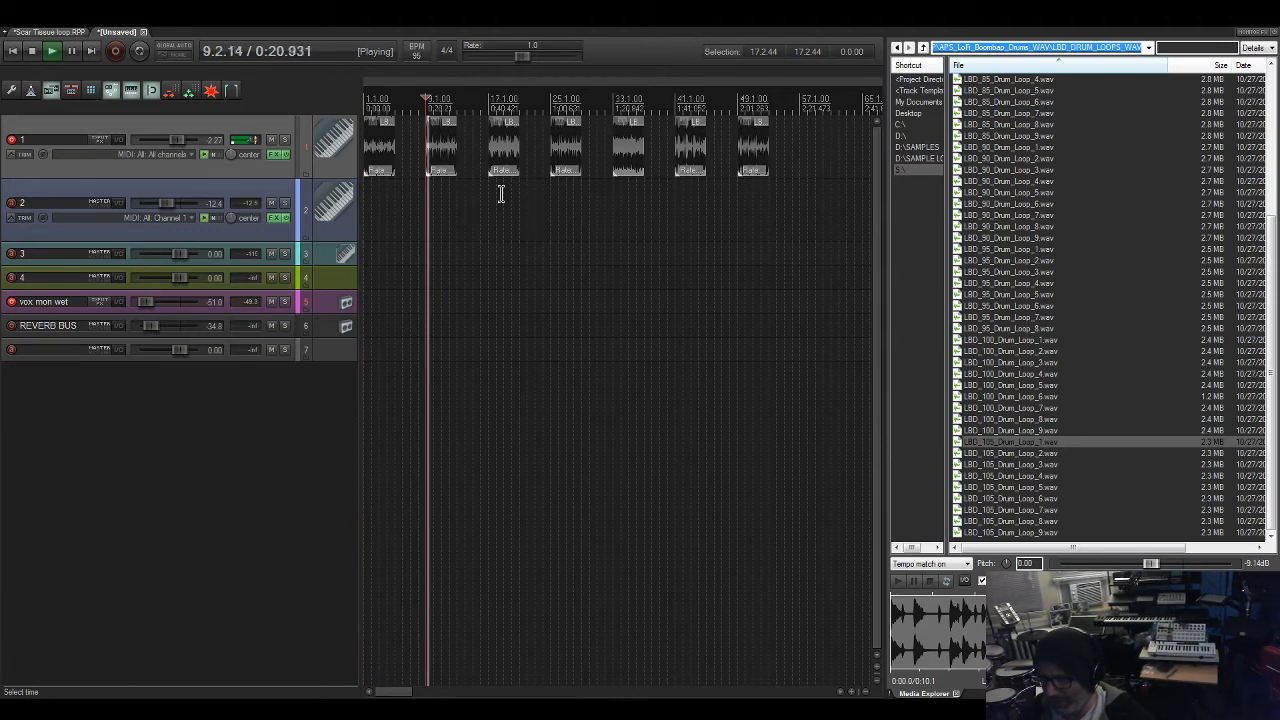
pyautogui.press('space')
pyautogui.click(489, 191)
pyautogui.press('space')
pyautogui.press('space')
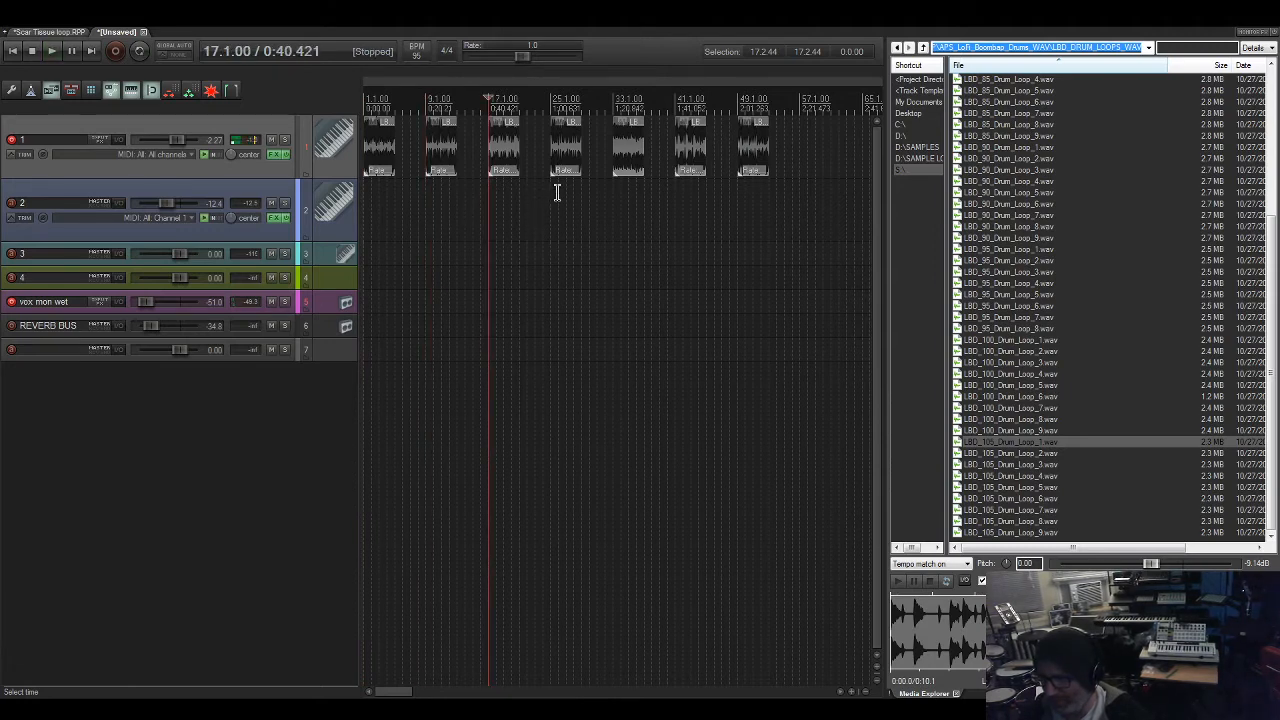
# Play the starts of the track 1 loops at bars 25, 33, 41 and 49
pyautogui.click(551, 191)
pyautogui.press('space')
pyautogui.press('space')
pyautogui.click(613, 185)
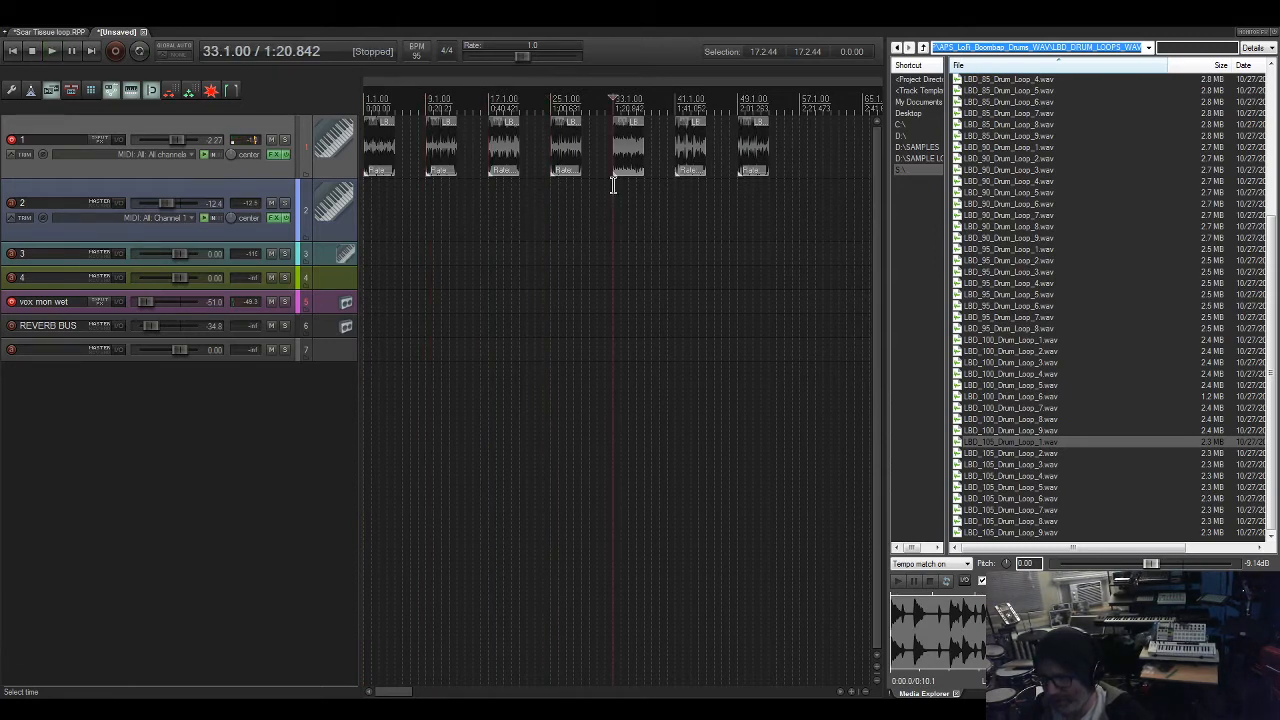
pyautogui.press('space')
pyautogui.press('space')
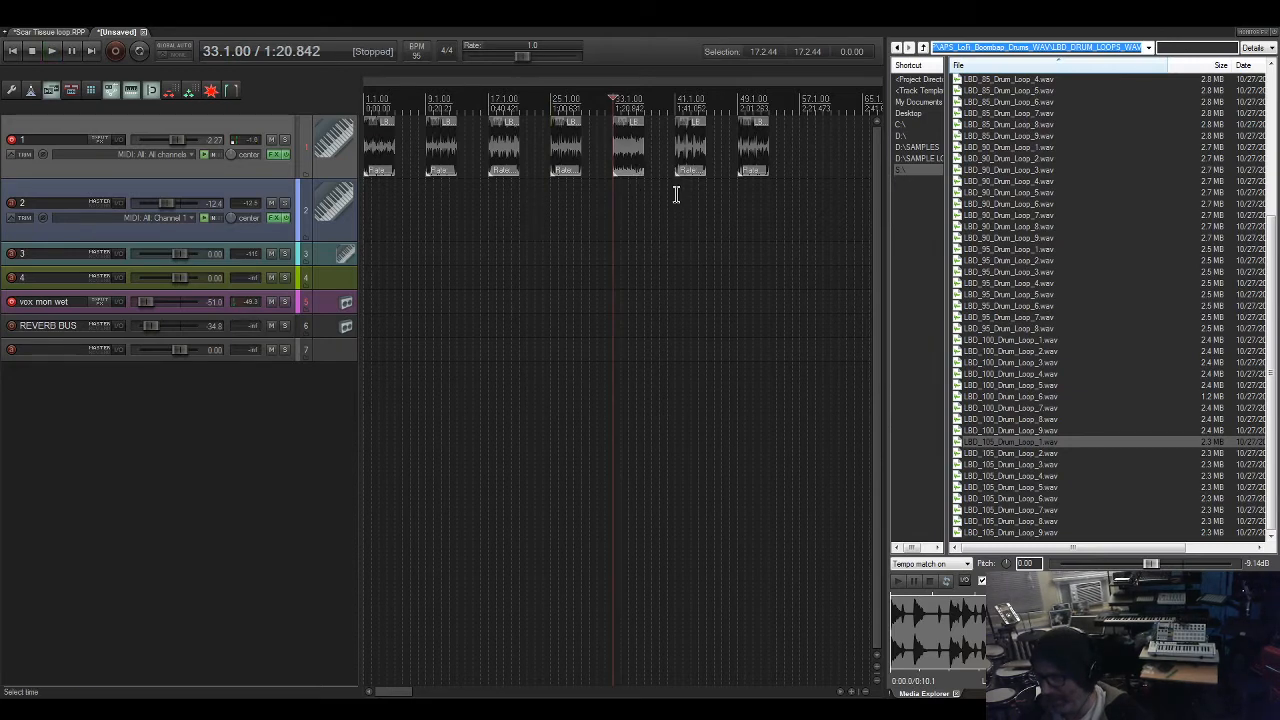
pyautogui.click(676, 194)
pyautogui.press('space')
pyautogui.press('space')
pyautogui.click(738, 190)
pyautogui.press('space')
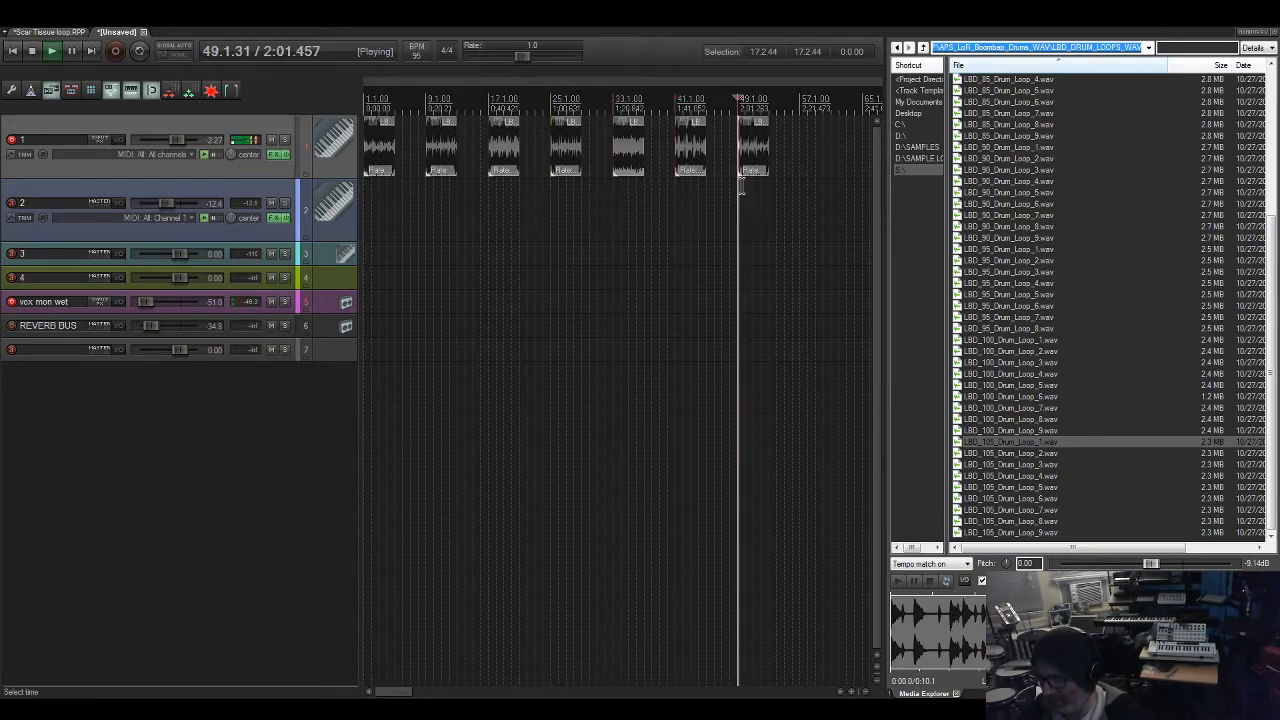
pyautogui.press('space')
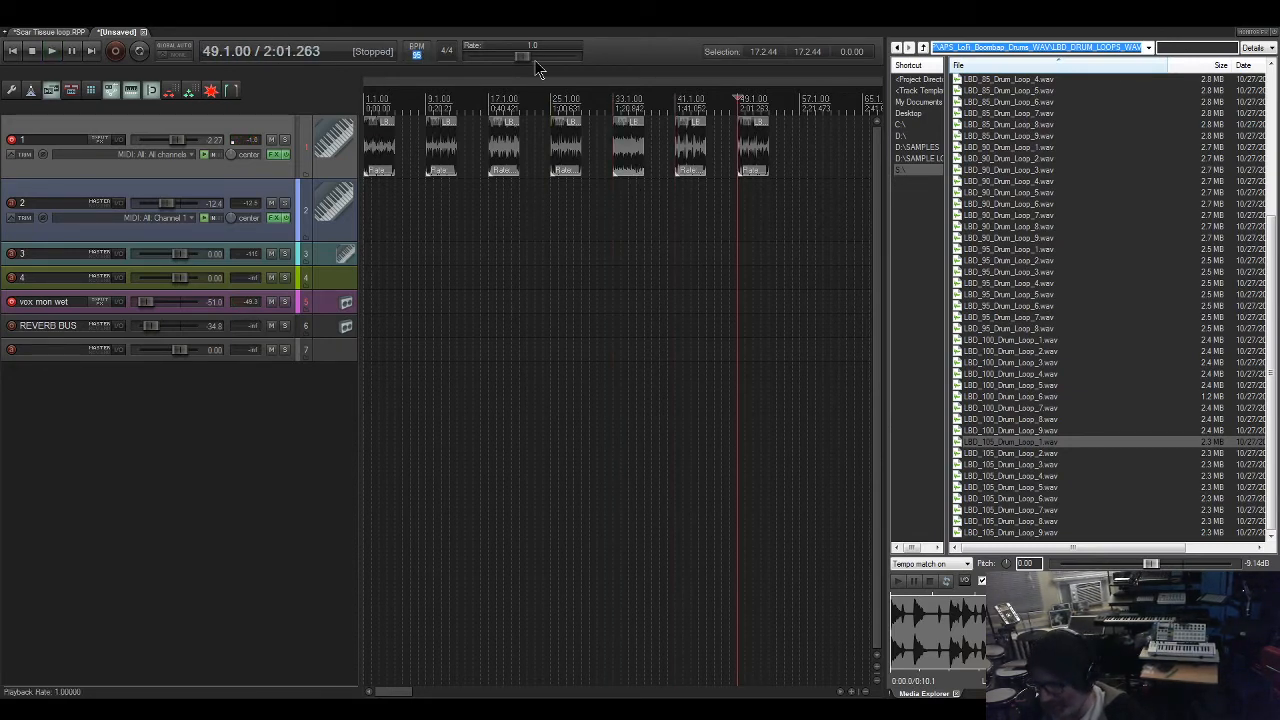
# Set the project tempo to 82 BPM and return the edit cursor to the project start
pyautogui.write('82')
pyautogui.press('Return')
pyautogui.press('Home')
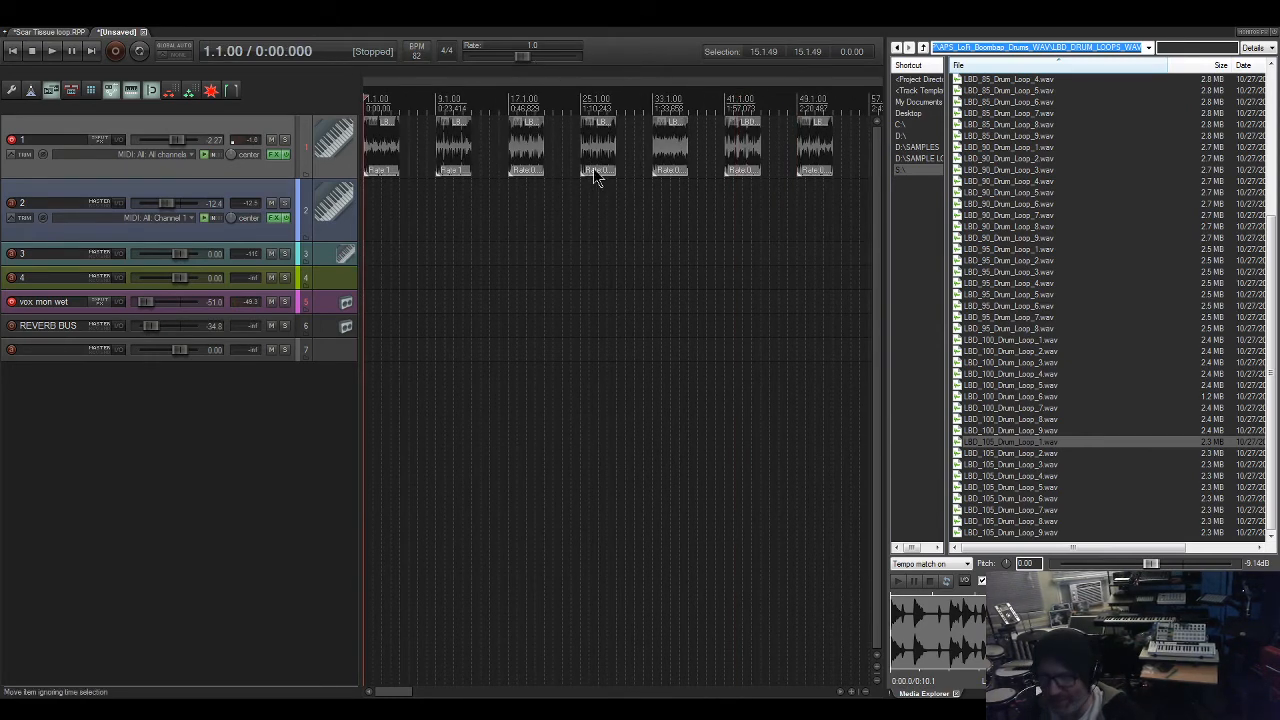
# Play the starts of the loops at bars 1, 9, 17 and 25 at the new tempo
pyautogui.press('space')
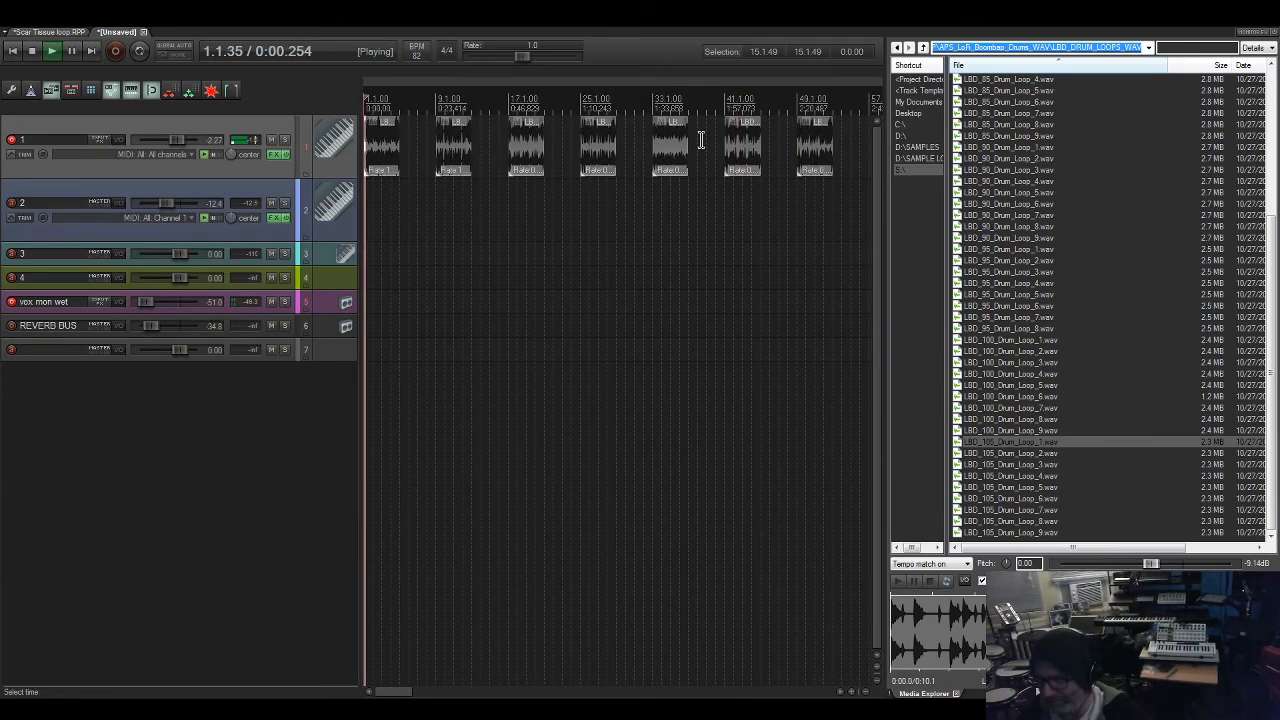
pyautogui.click(434, 184)
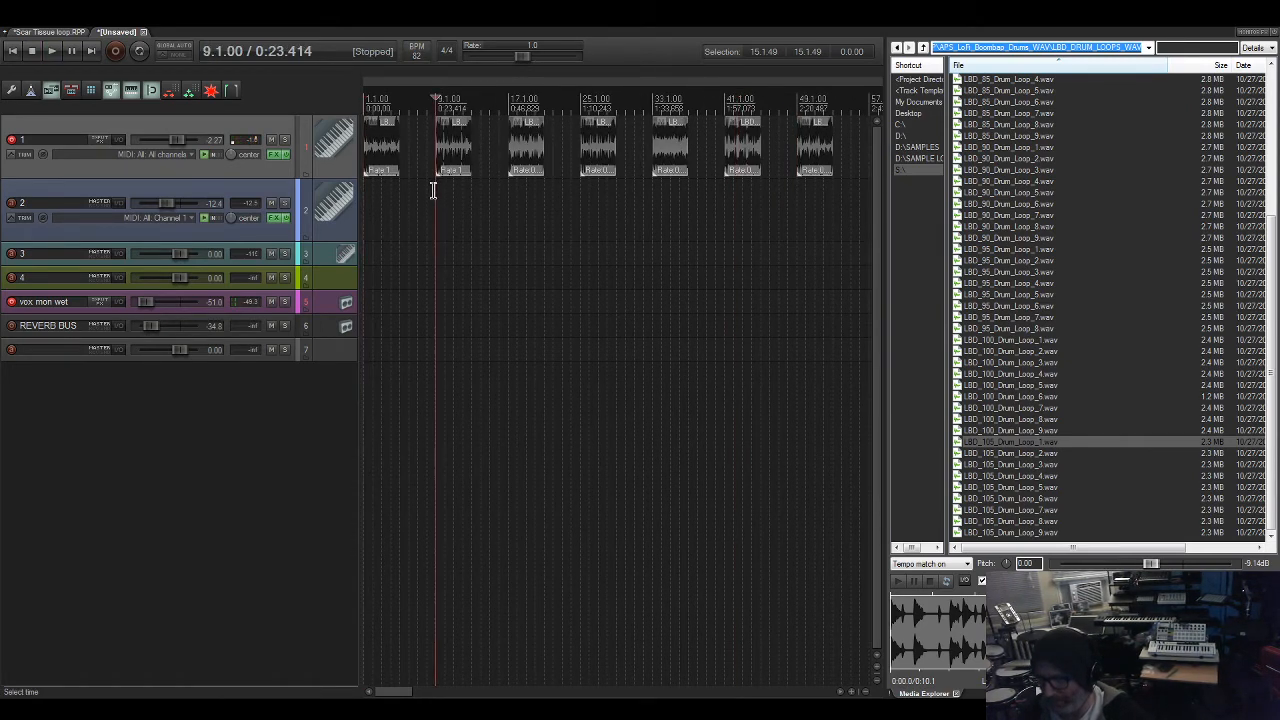
pyautogui.press('space')
pyautogui.click(508, 194)
pyautogui.press('space')
pyautogui.press('space')
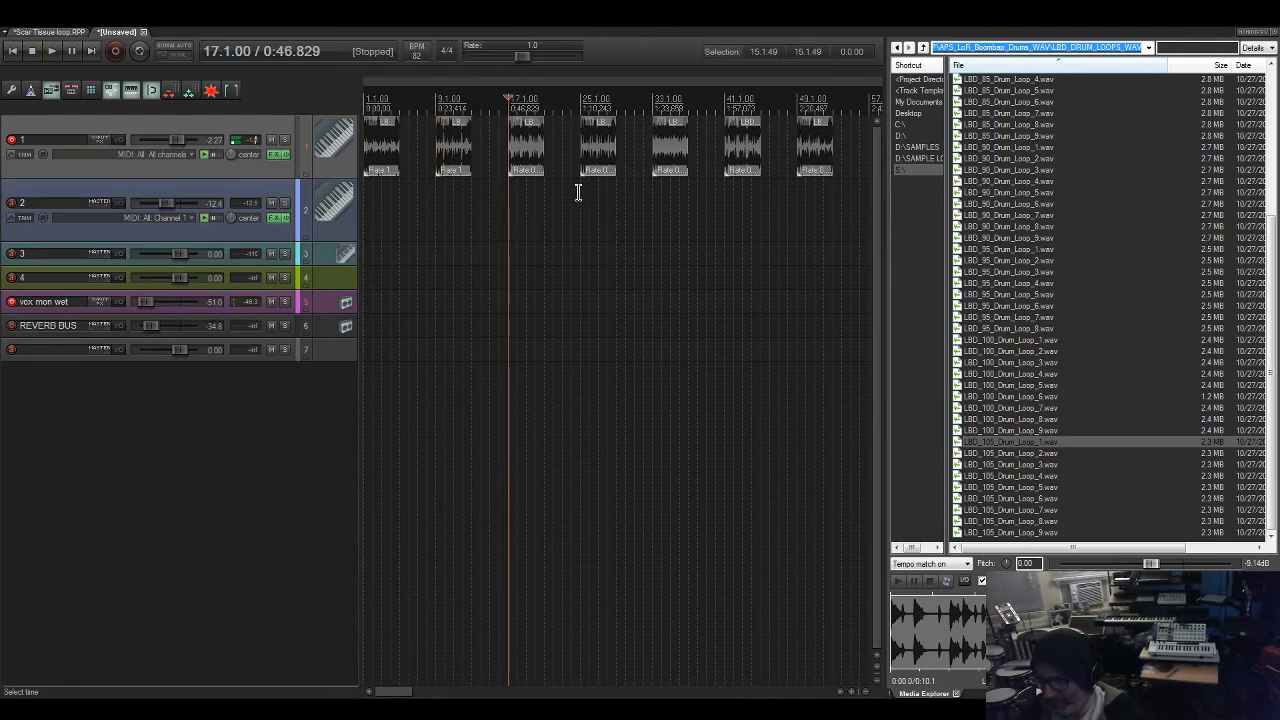
pyautogui.click(580, 194)
pyautogui.press('space')
pyautogui.press('space')
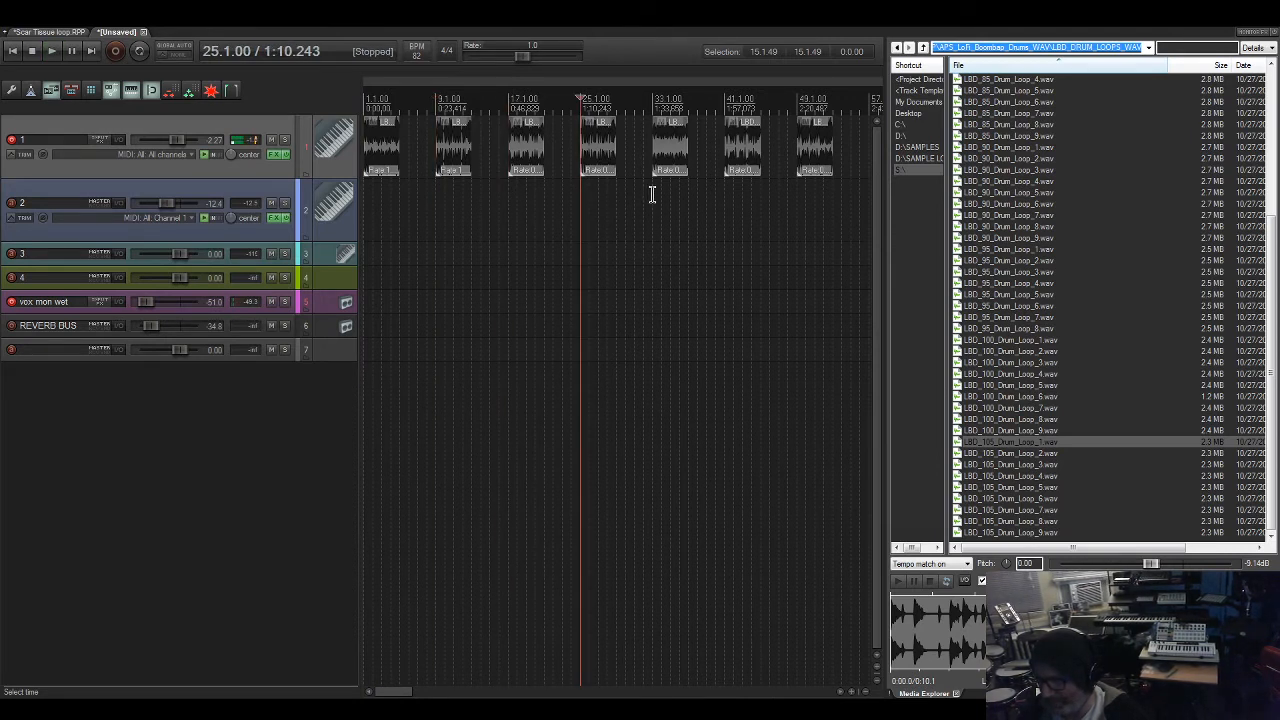
# Play the starts of the loops at bars 33 and 41, and move the edit cursor to bar 49
pyautogui.click(652, 194)
pyautogui.press('space')
pyautogui.press('space')
pyautogui.click(726, 195)
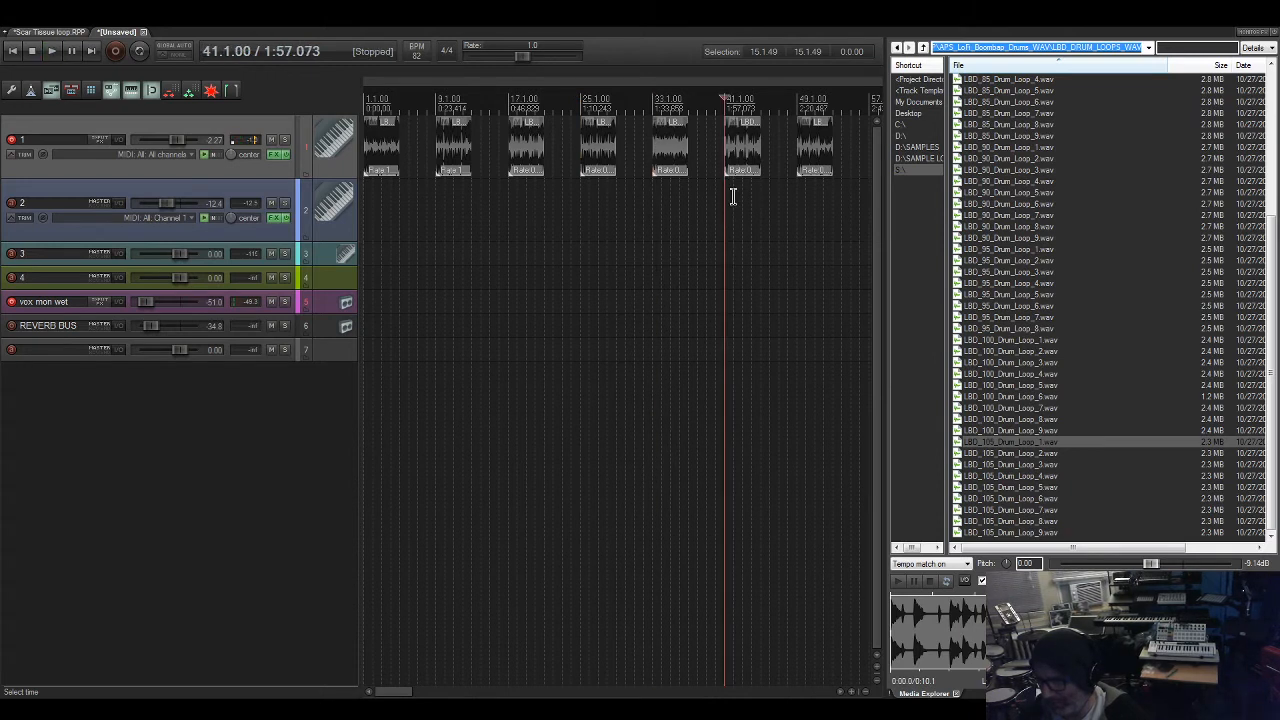
pyautogui.press('space')
pyautogui.press('space')
pyautogui.click(796, 196)
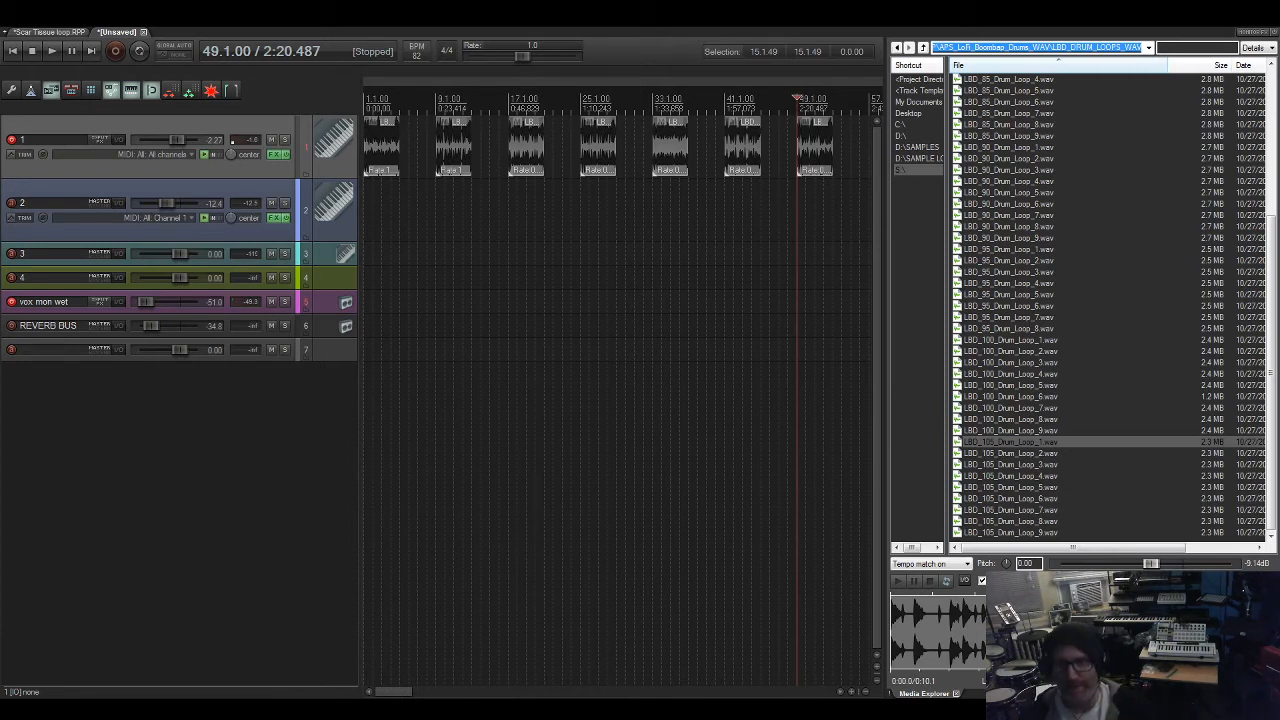
# Place another copy of LBD_75_Drum_Loop_1.wav on track 1 at bar 65 and move the edit cursor there
pyautogui.scroll(4, 617, 400)
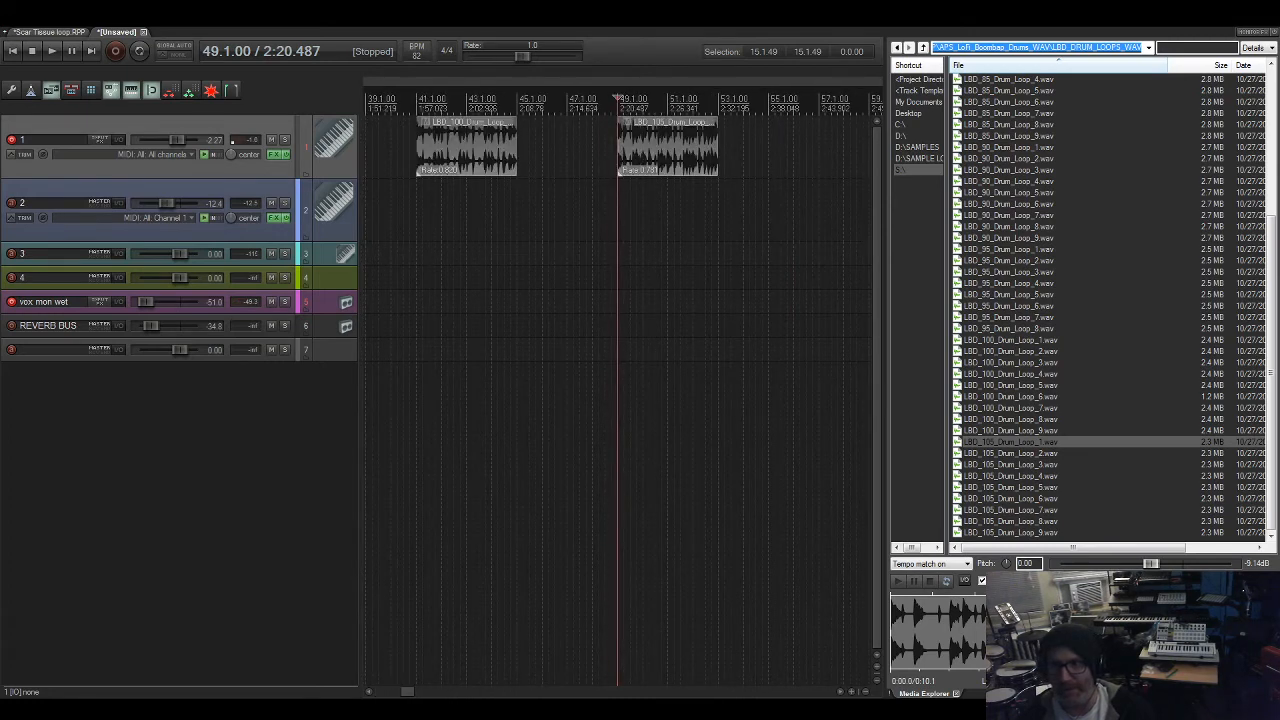
pyautogui.scroll(-4, 617, 400)
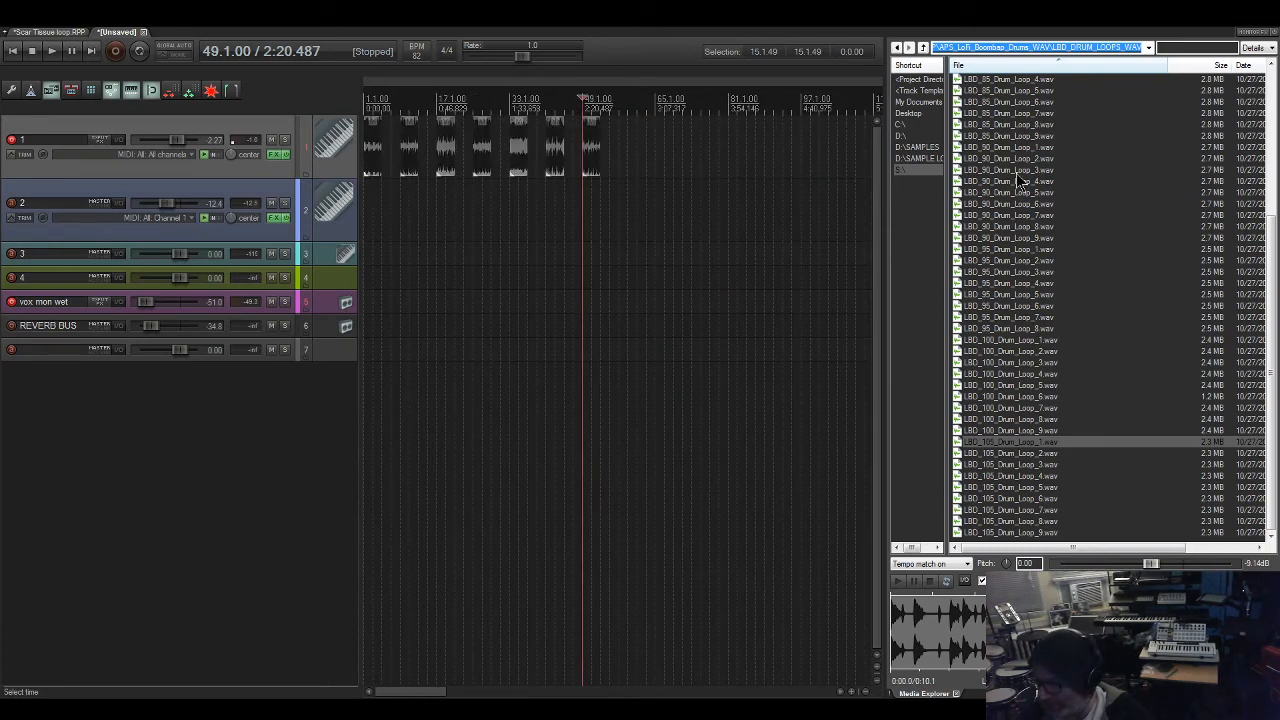
pyautogui.scroll(6, 1020, 290)
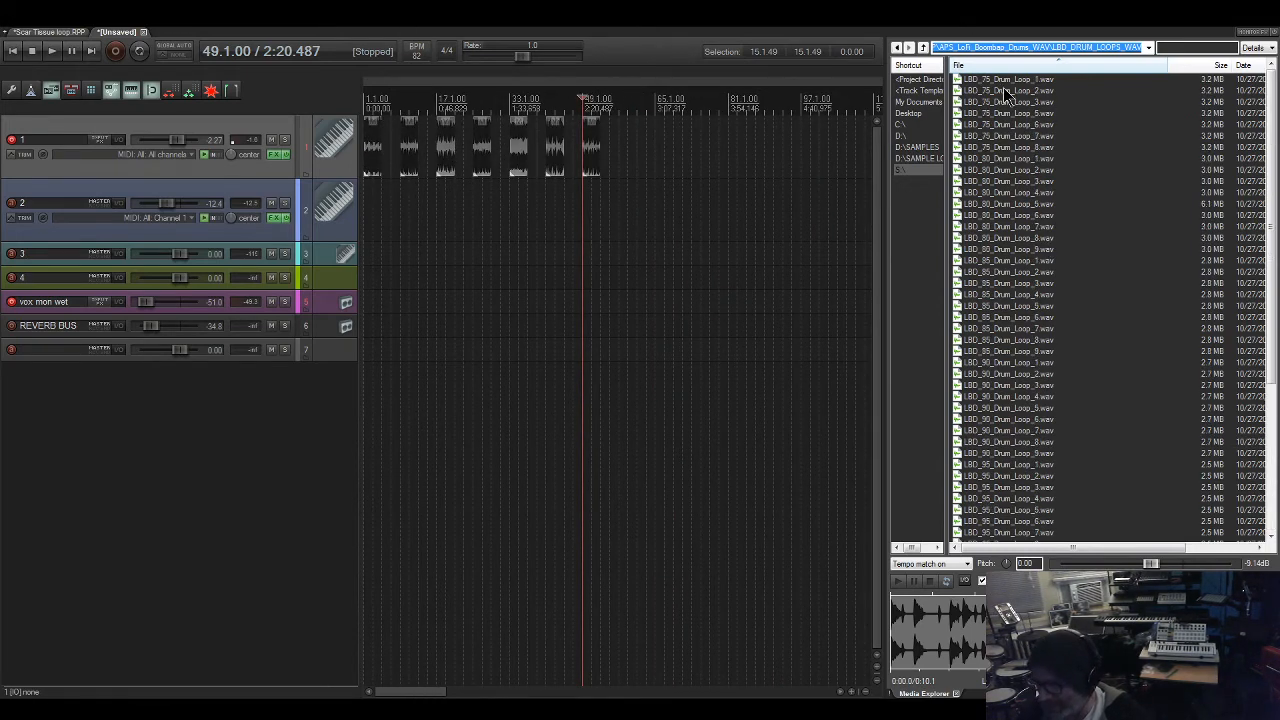
pyautogui.moveTo(998, 83); pyautogui.dragTo(656, 119)
pyautogui.click(654, 105)
# Examine how the end of the loop placed at bar 65 lines up with bar 69, with the edit cursor at bar 69
pyautogui.scroll(6, 711, 171)
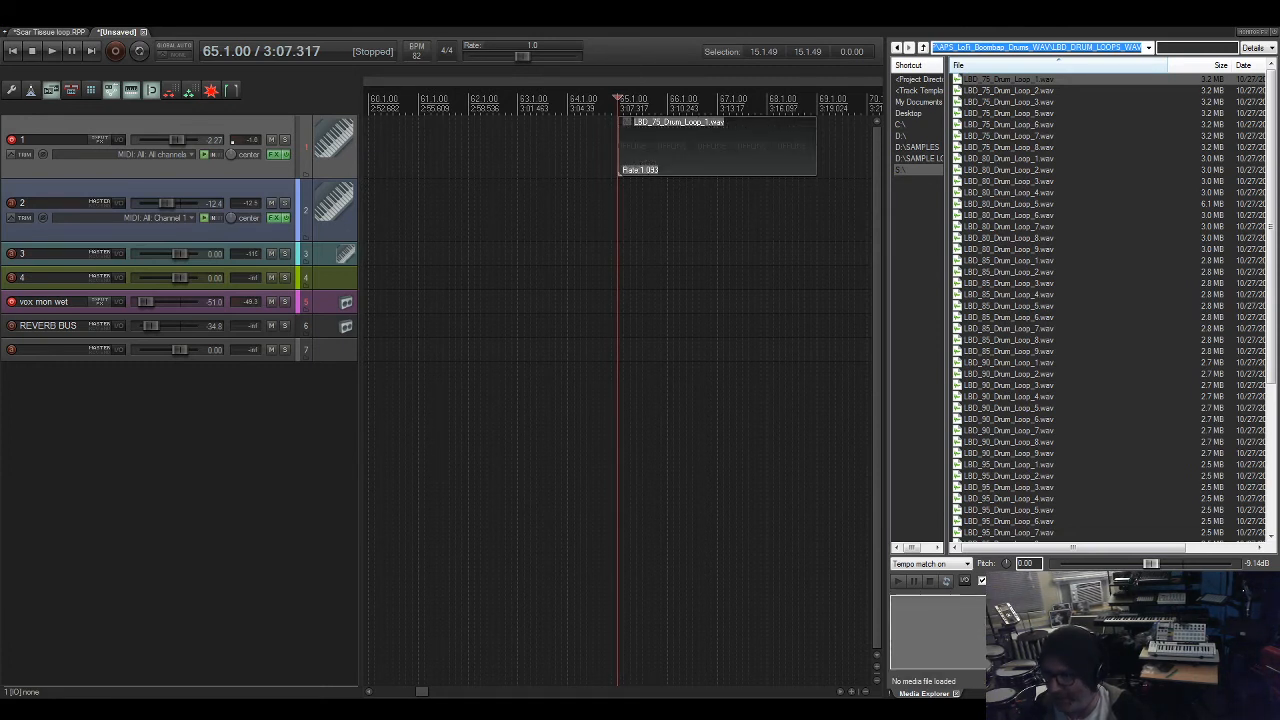
pyautogui.click(812, 143)
pyautogui.scroll(6, 817, 143)
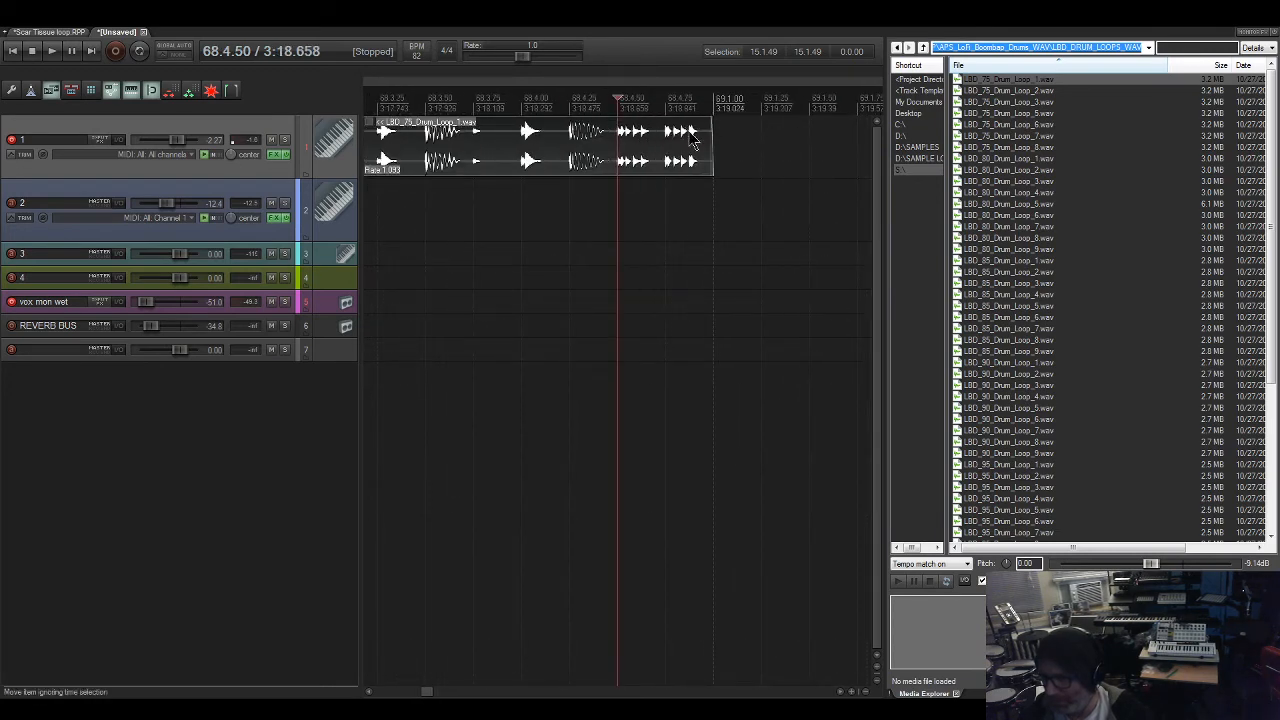
pyautogui.scroll(1, 692, 137)
pyautogui.click(752, 98)
pyautogui.scroll(4, 758, 110)
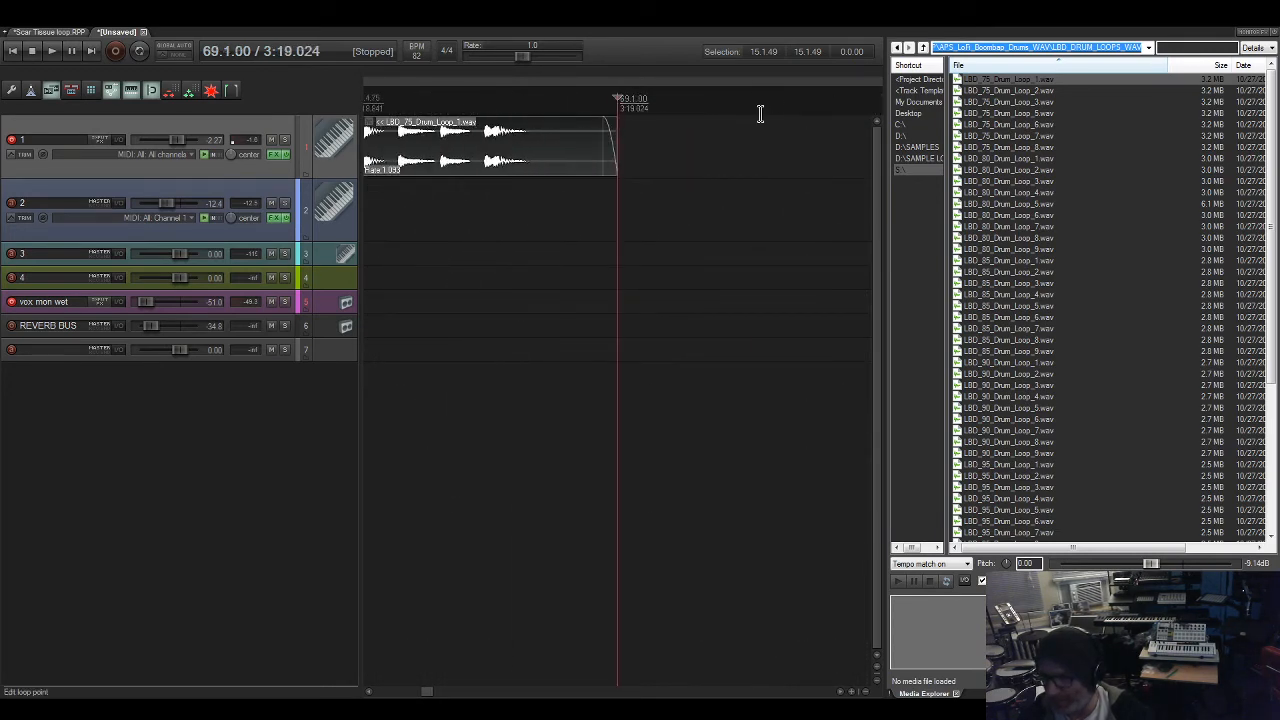
pyautogui.scroll(-5, 750, 110)
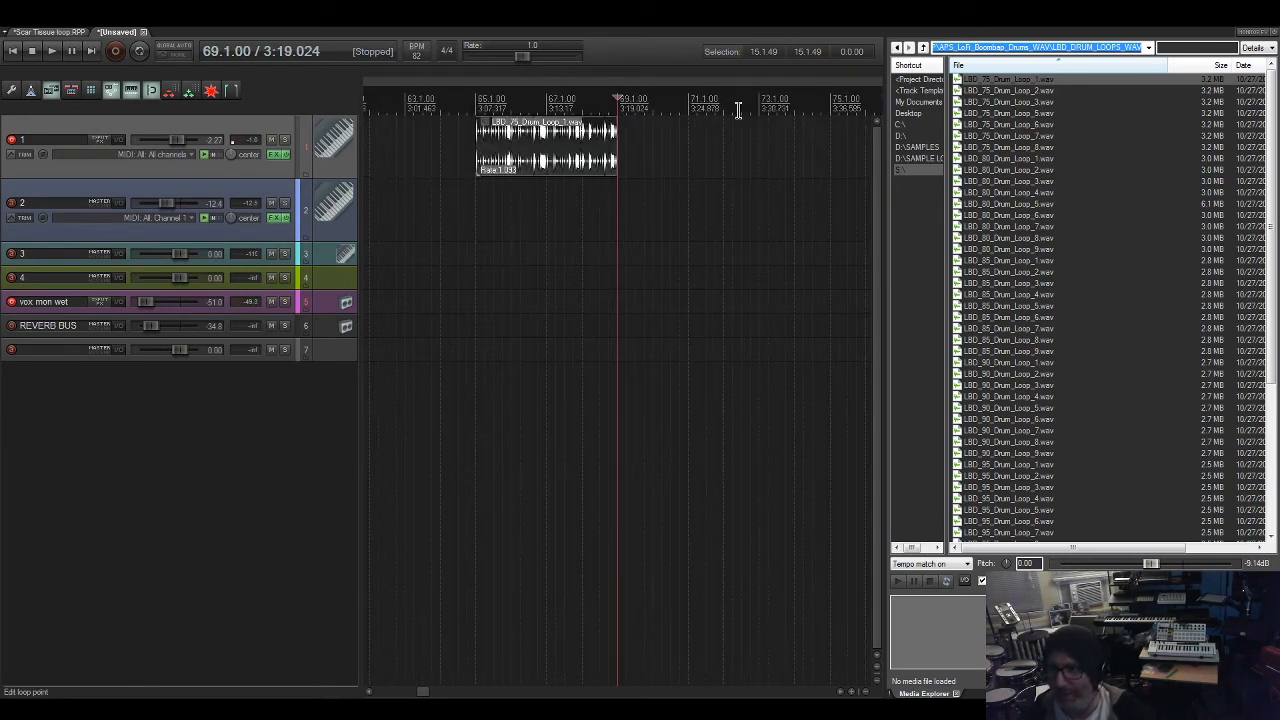